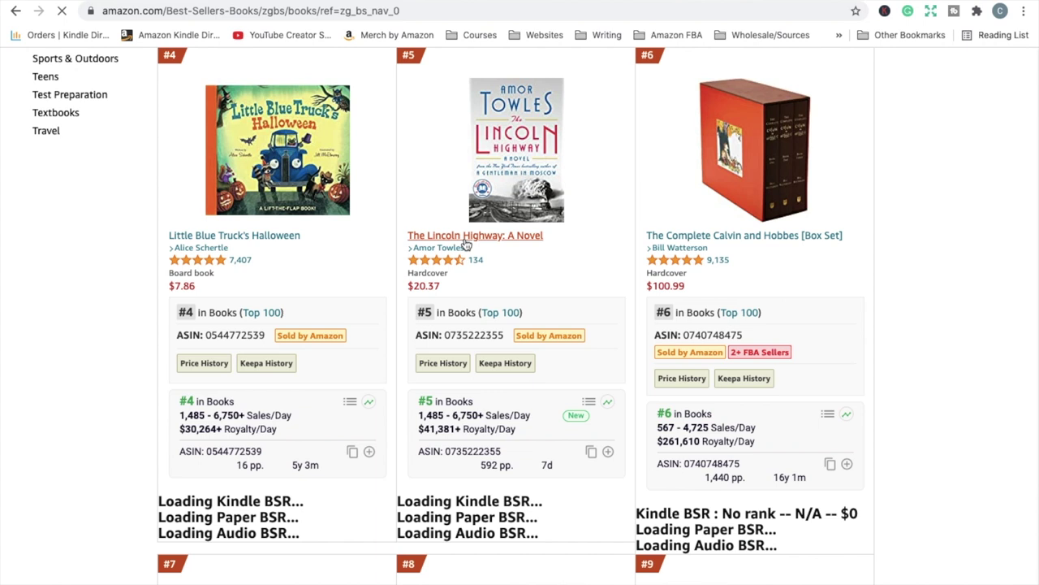
# Step: Open The Lincoln Highway: A Novel from the book best sellers and examine the formats it is offered in
pyautogui.click(465, 237)
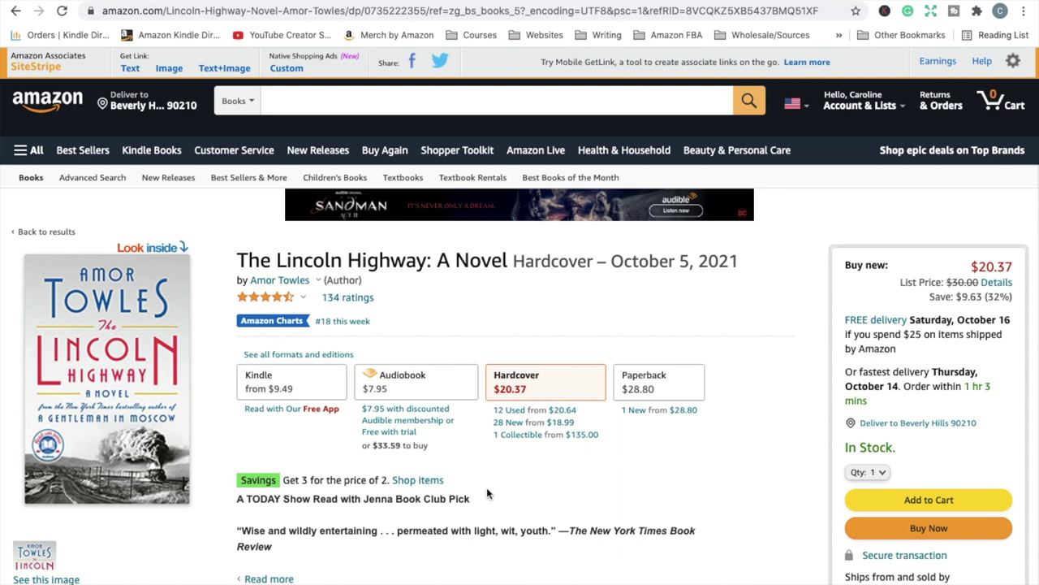
pyautogui.click(58, 3)
pyautogui.scroll(3, 195, 150)
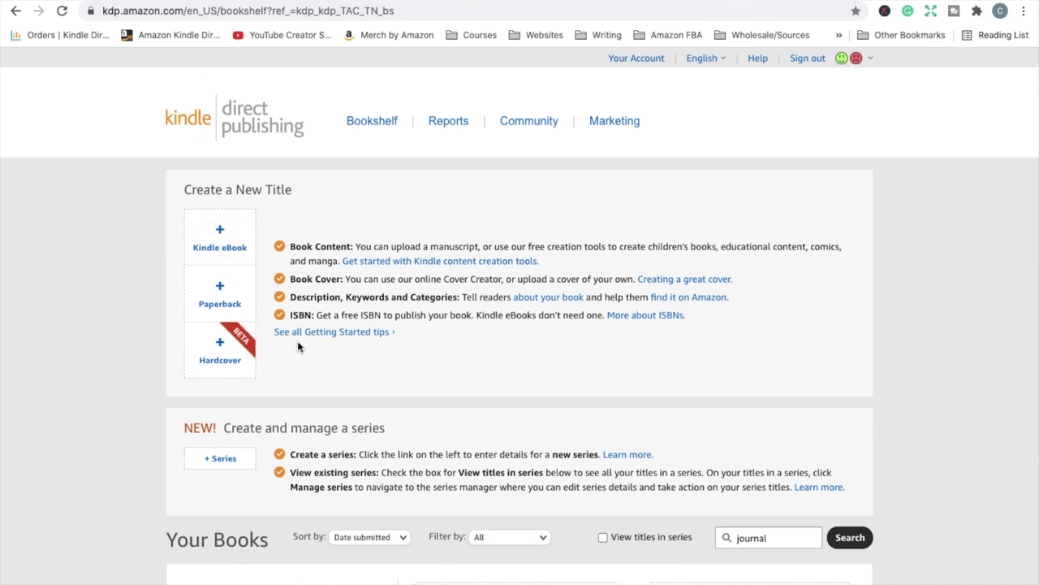
pyautogui.click(248, 2)
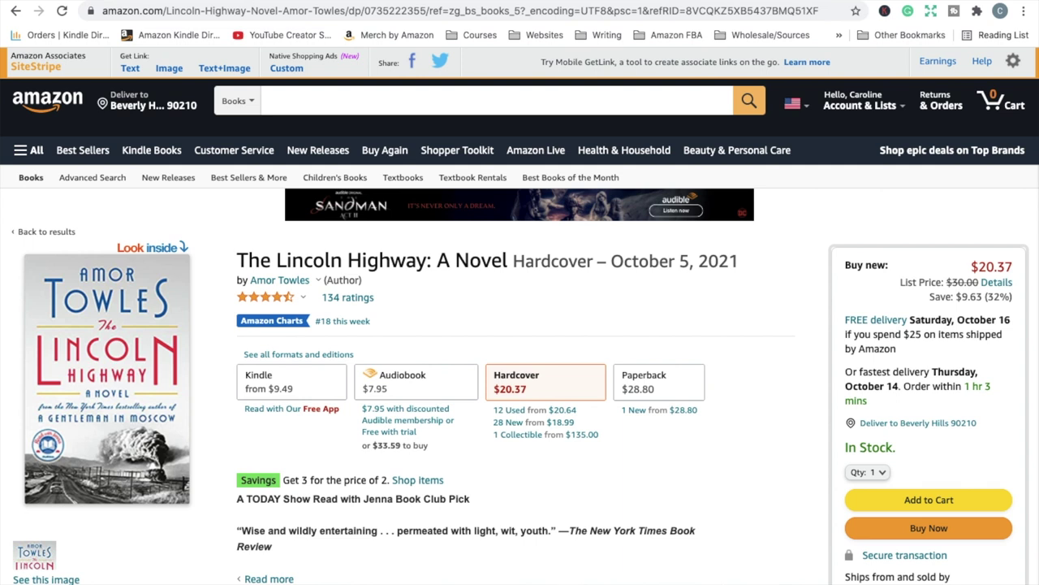
# Step: Switch to the KDP bookshelf and start creating a hardcover edition of the draft paperback titled Journal
pyautogui.click(149, 39)
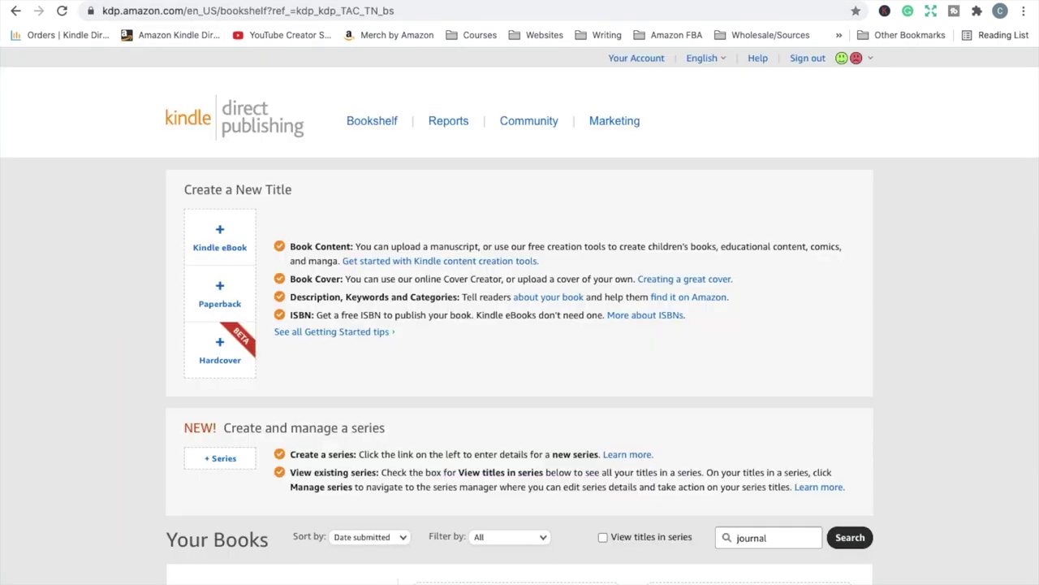
pyautogui.scroll(-3, 316, 170)
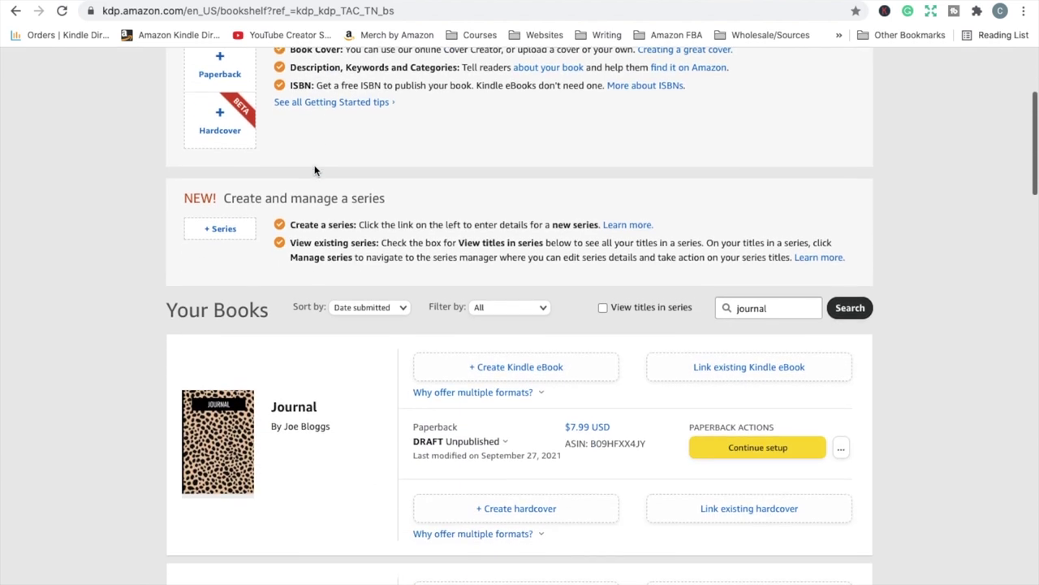
pyautogui.click(524, 570)
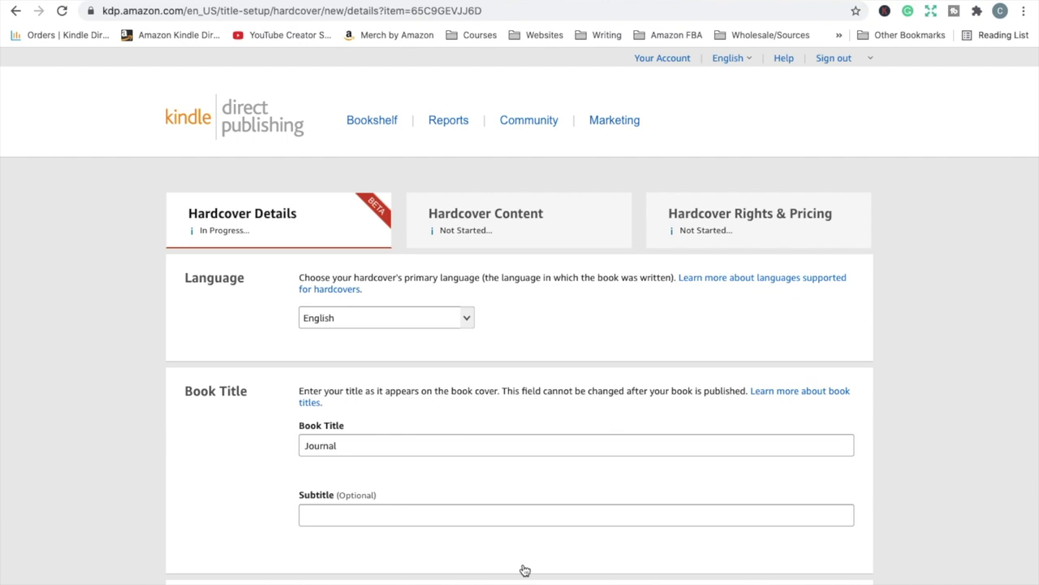
# Step: Review the prefilled hardcover details for Journal, including title, author, keywords and categories, and save them to continue to the content stage
pyautogui.scroll(-2, 532, 482)
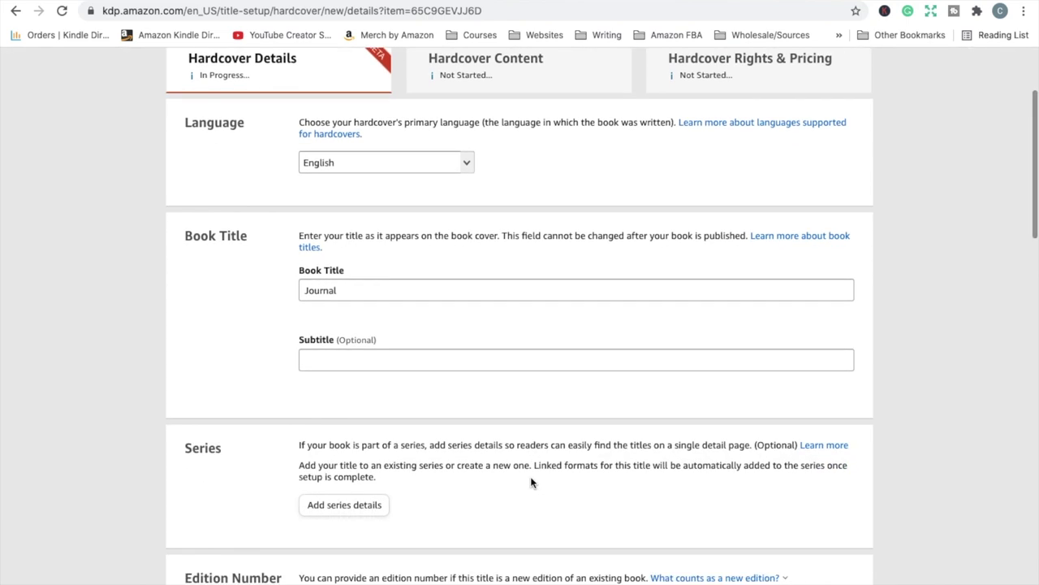
pyautogui.scroll(-3, 532, 482)
pyautogui.scroll(2, 531, 482)
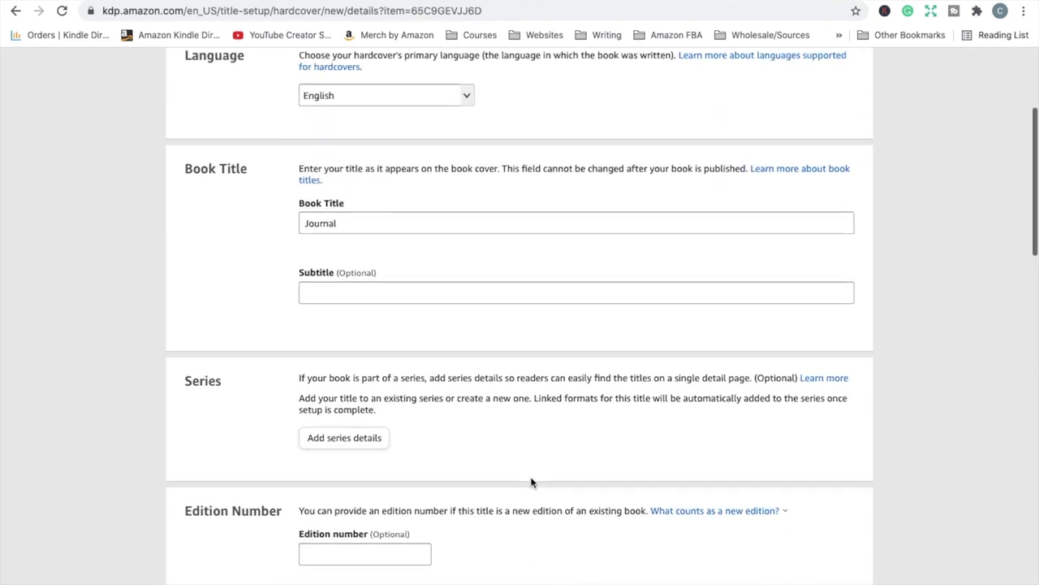
pyautogui.scroll(1, 532, 483)
pyautogui.scroll(3, 532, 482)
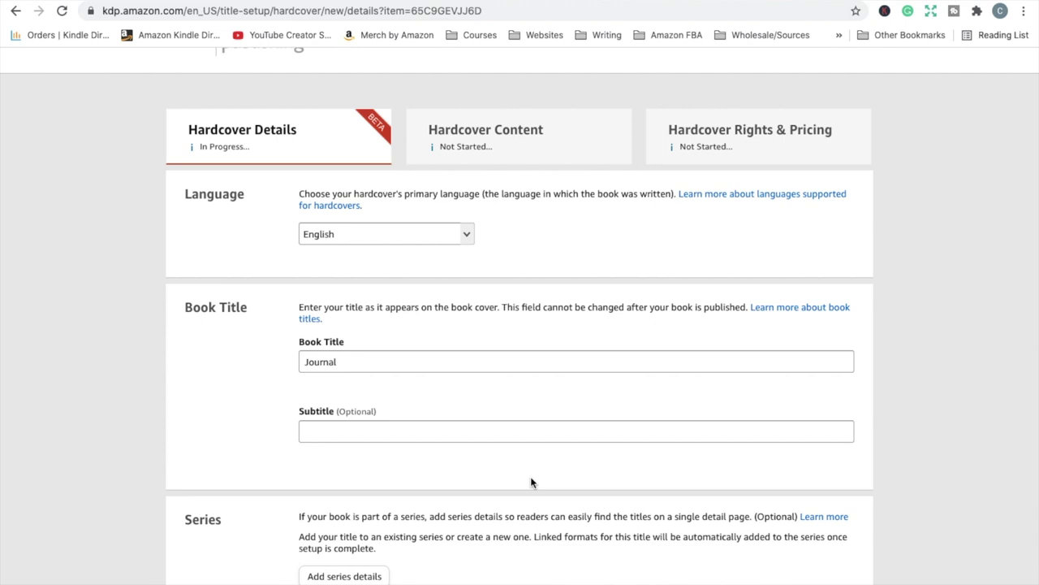
pyautogui.scroll(-2, 531, 483)
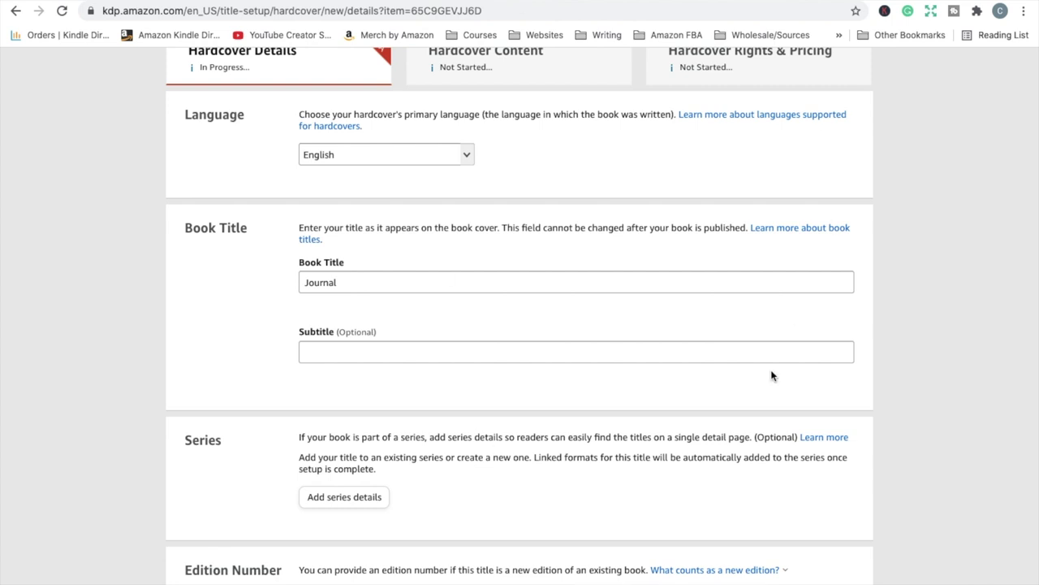
pyautogui.scroll(-2, 772, 375)
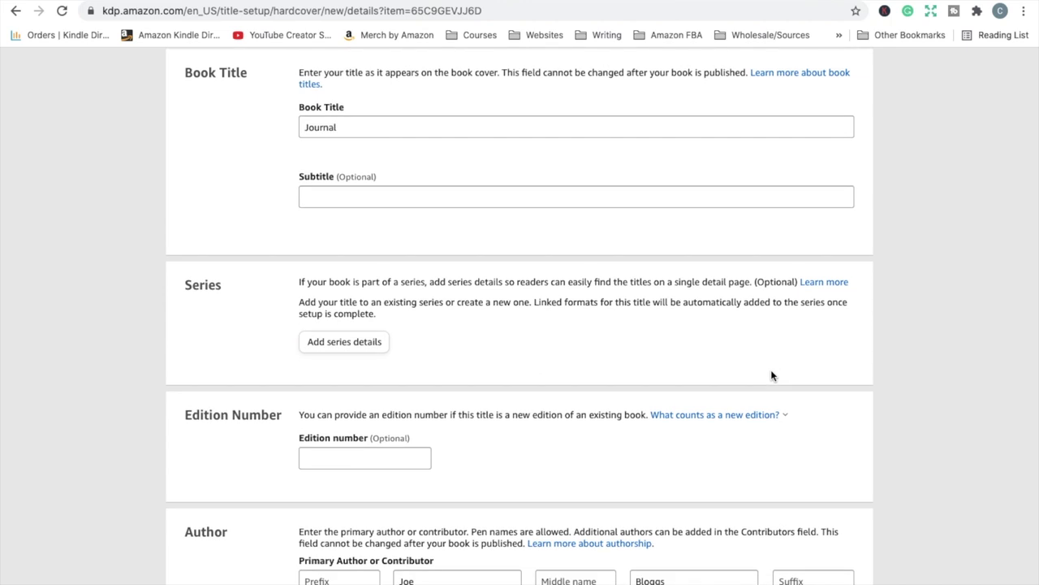
pyautogui.scroll(-2, 773, 375)
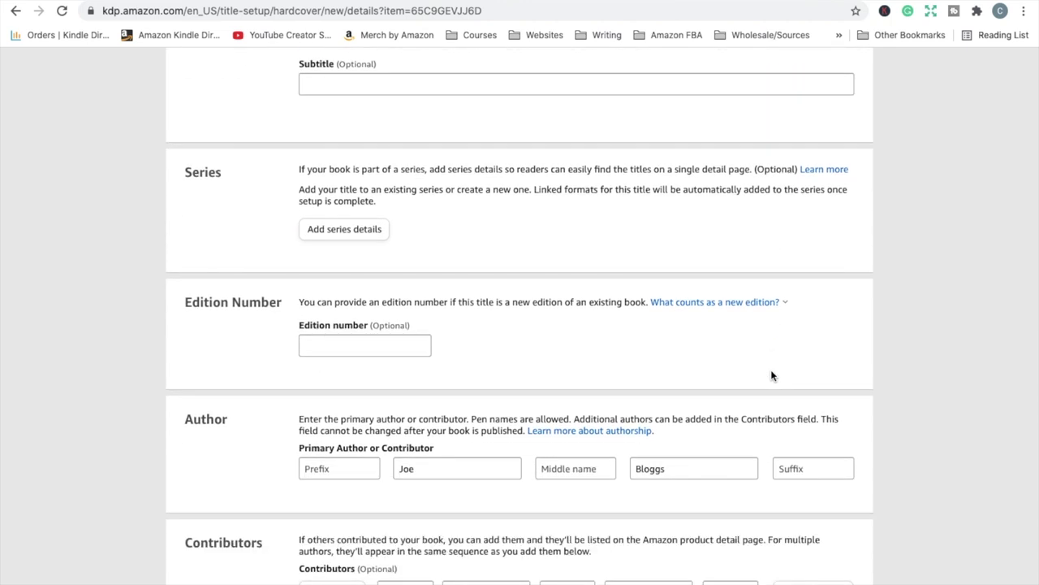
pyautogui.scroll(-15, 772, 376)
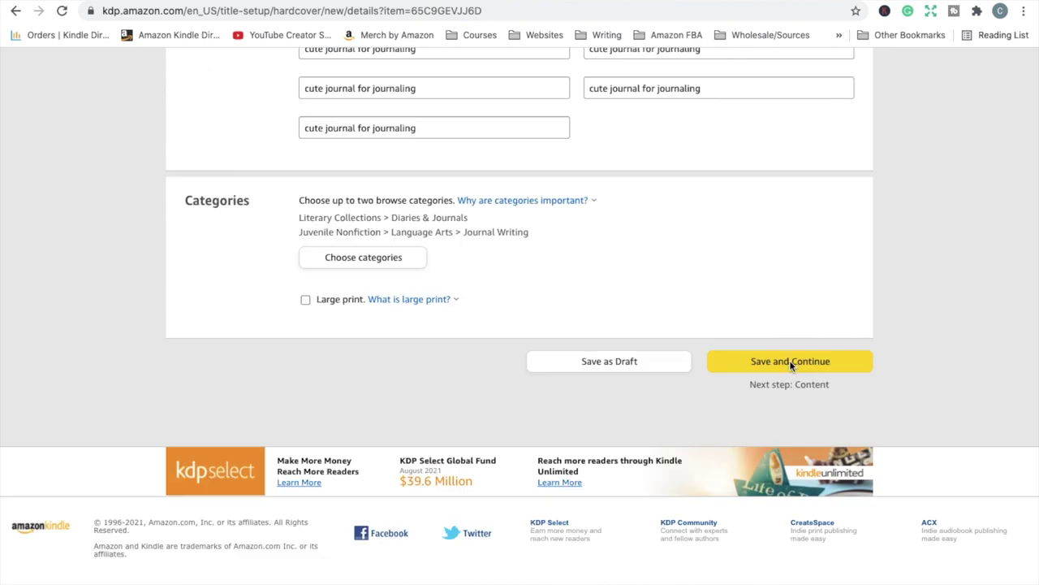
pyautogui.click(789, 361)
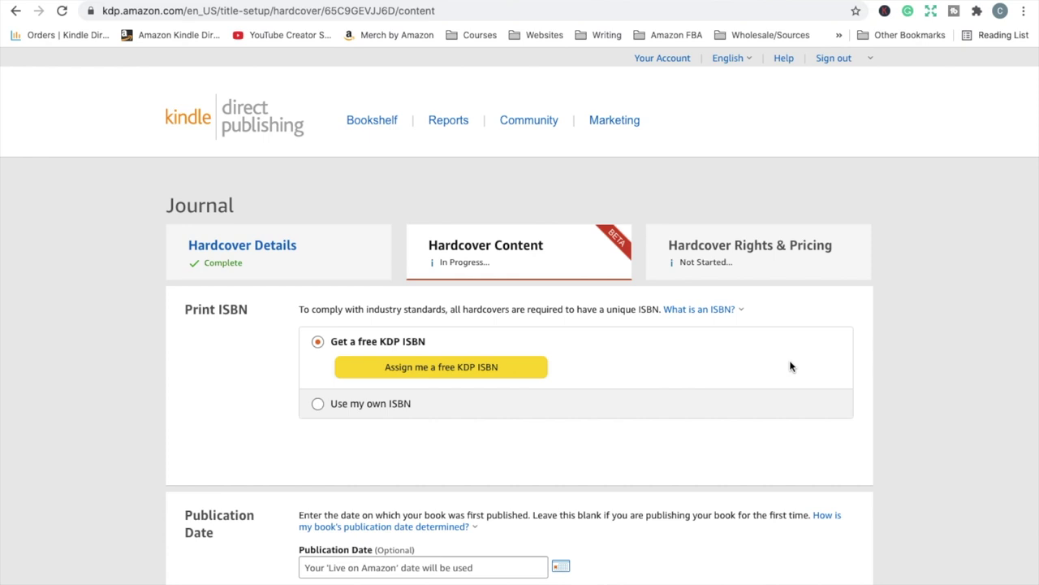
# Step: Examine the hardcover's ISBN choices, print options, manuscript upload and book cover sections
pyautogui.scroll(-2, 790, 367)
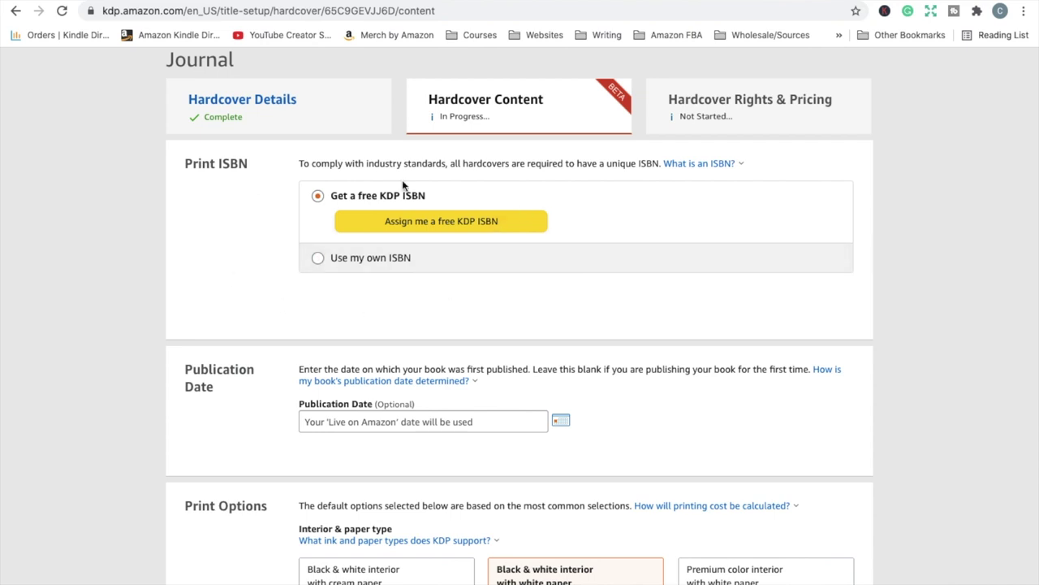
pyautogui.scroll(-5, 480, 476)
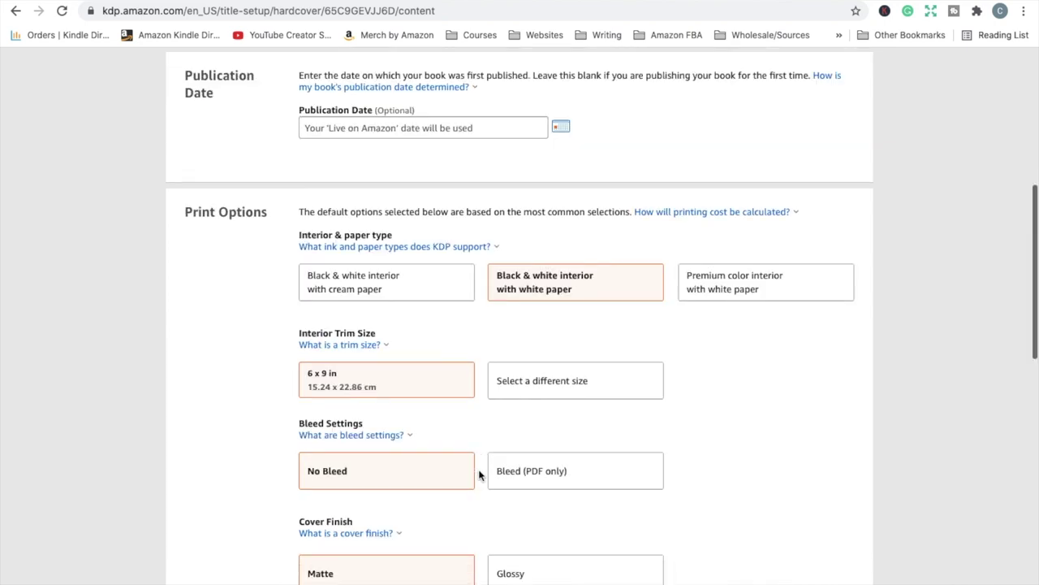
pyautogui.scroll(-2, 480, 475)
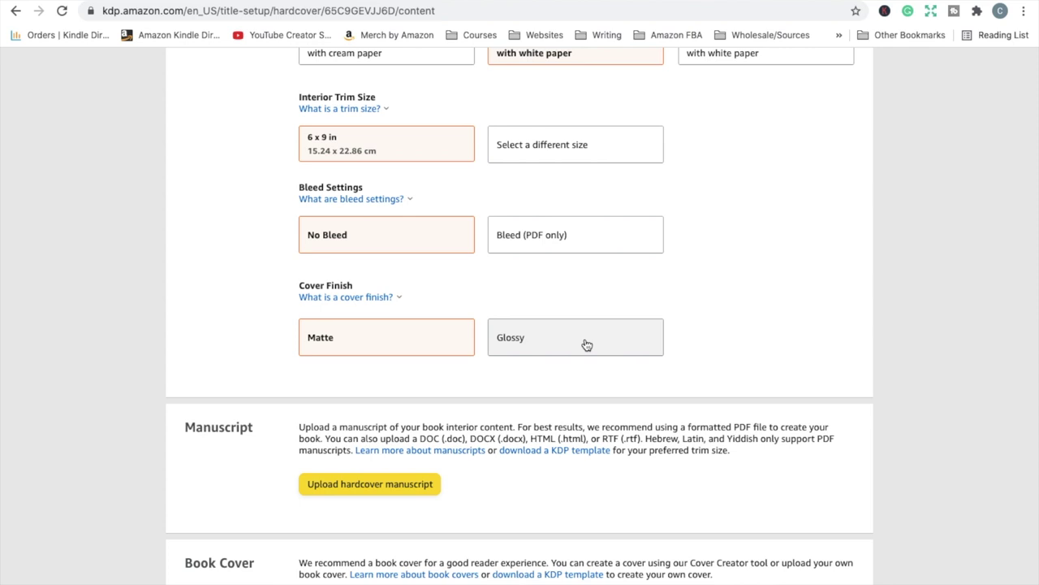
pyautogui.scroll(1, 439, 69)
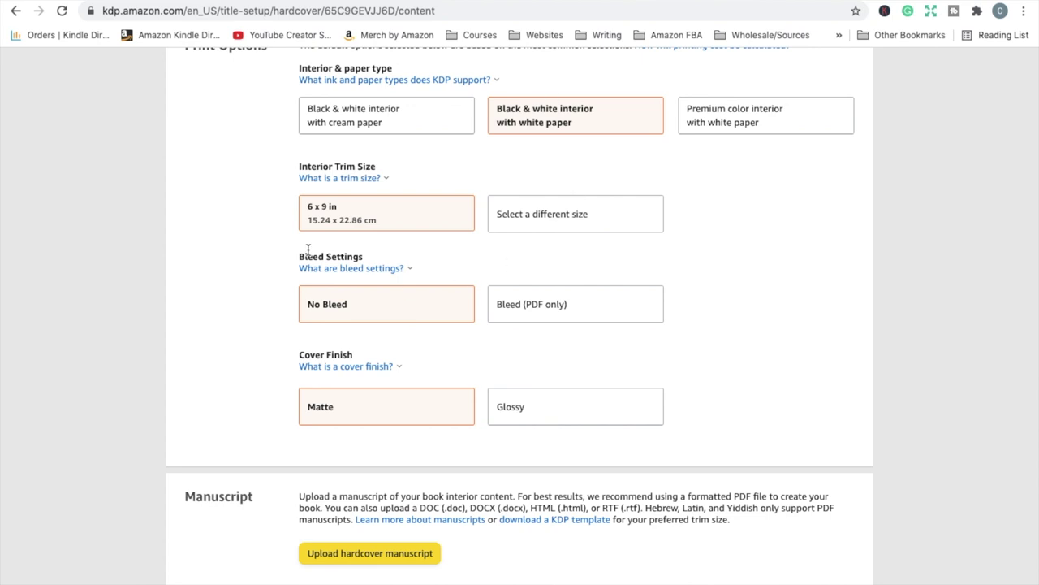
pyautogui.scroll(-3, 292, 199)
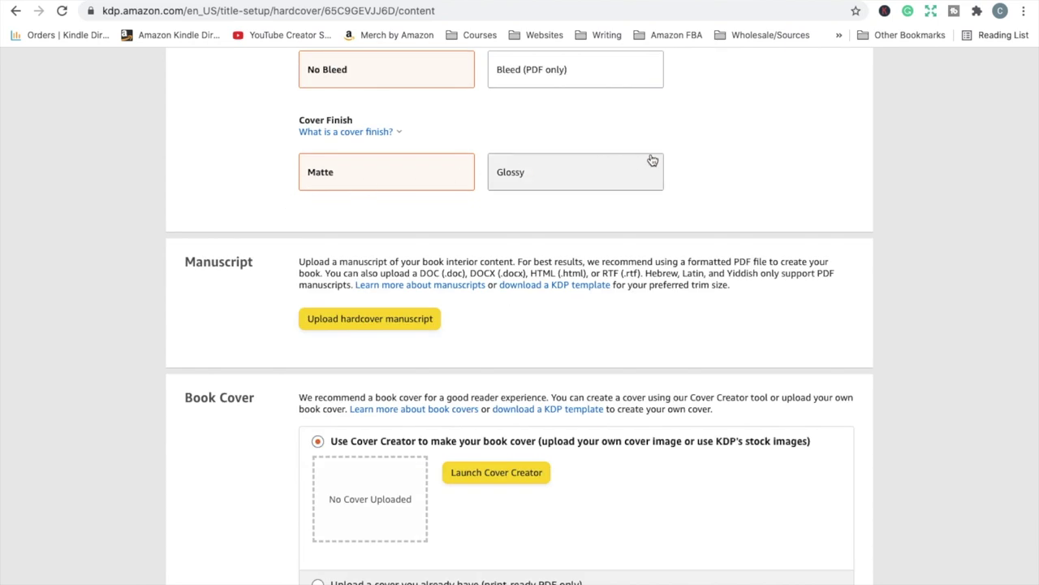
pyautogui.scroll(-2, 422, 200)
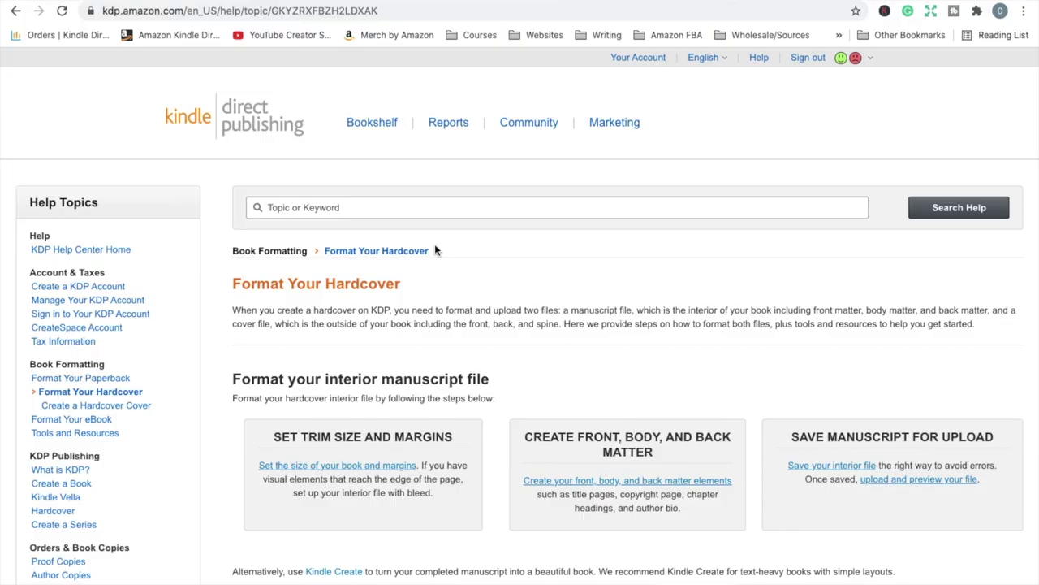
# Step: Read the Format Your Hardcover help topic and open its custom cover template calculator to examine the required book information
pyautogui.scroll(-2, 435, 246)
pyautogui.scroll(-3, 435, 246)
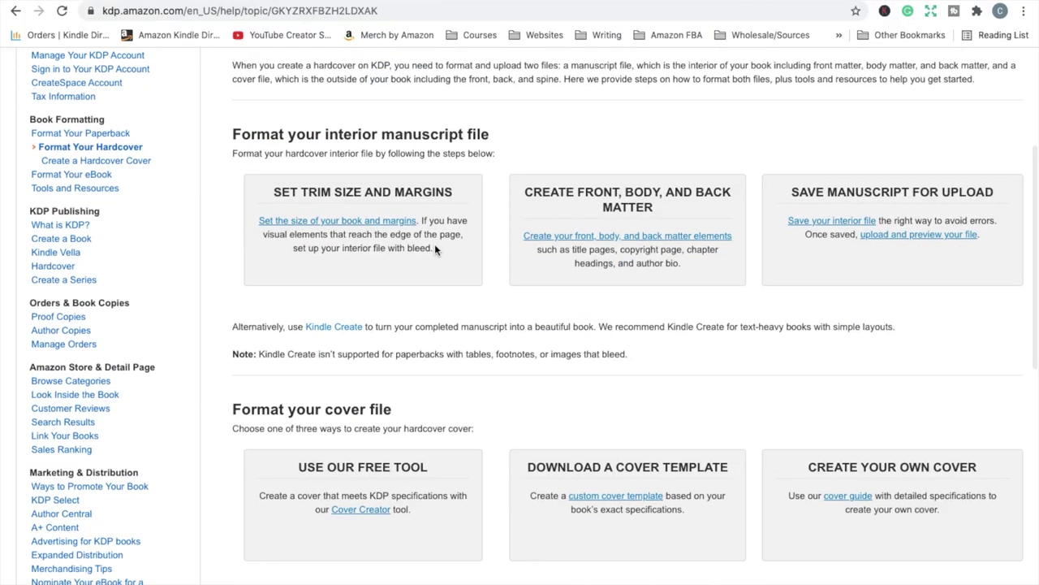
pyautogui.scroll(-3, 434, 249)
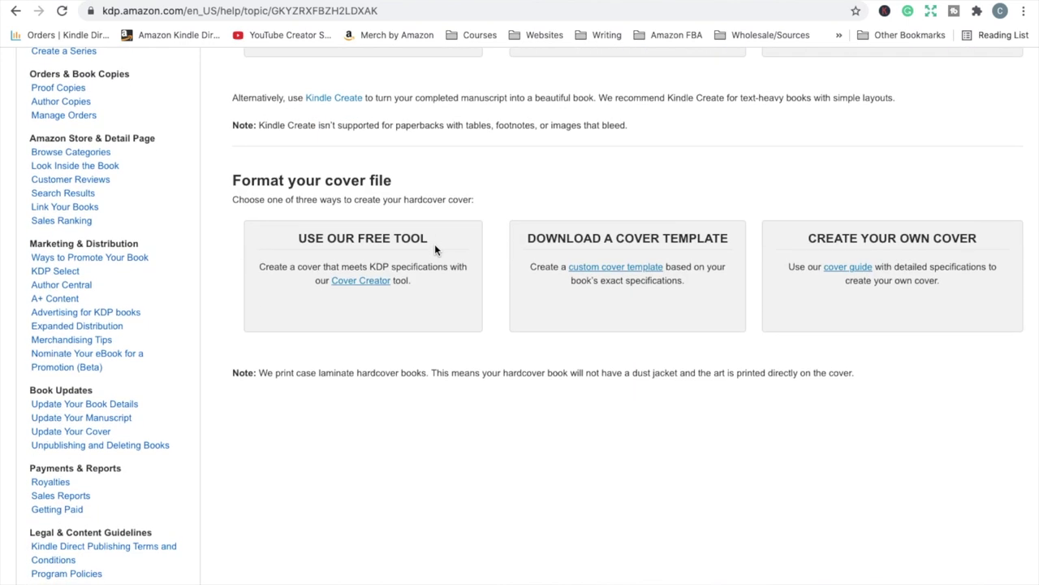
pyautogui.click(629, 271)
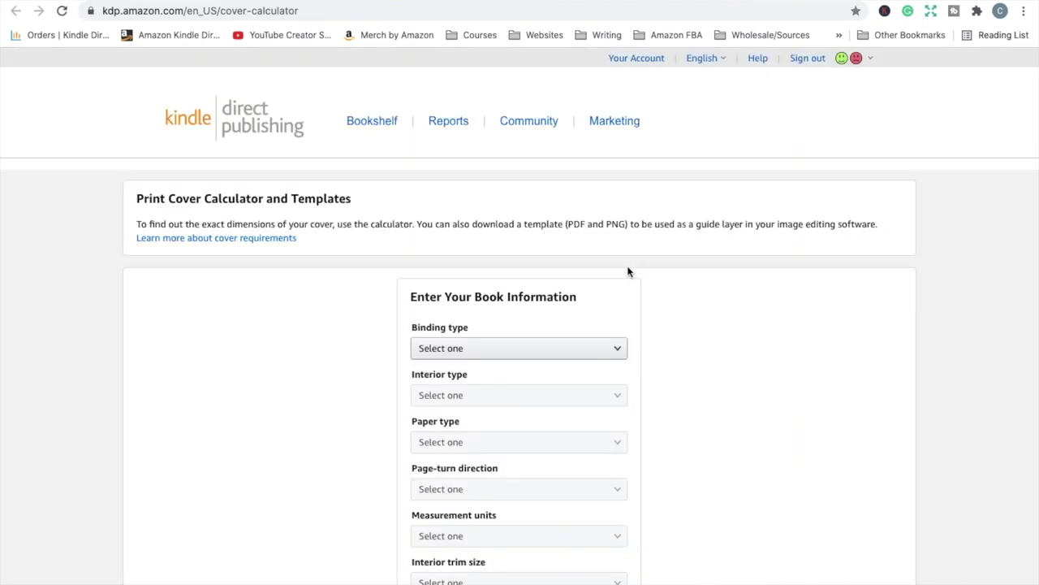
pyautogui.scroll(-2, 628, 272)
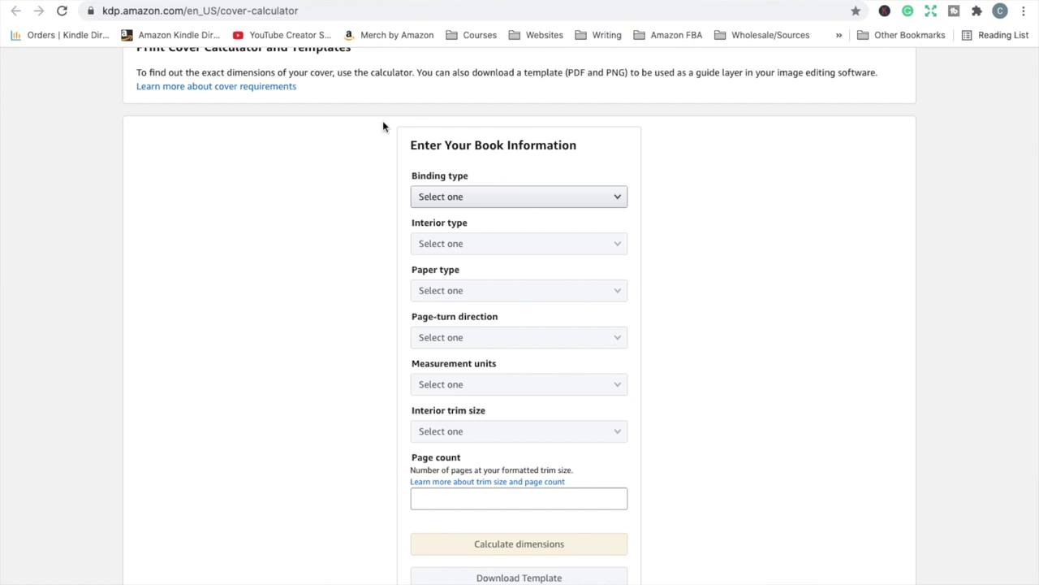
# Step: Go back to the Journal hardcover content page, examine the book cover and preview sections, and return to the bookshelf
pyautogui.click(137, 2)
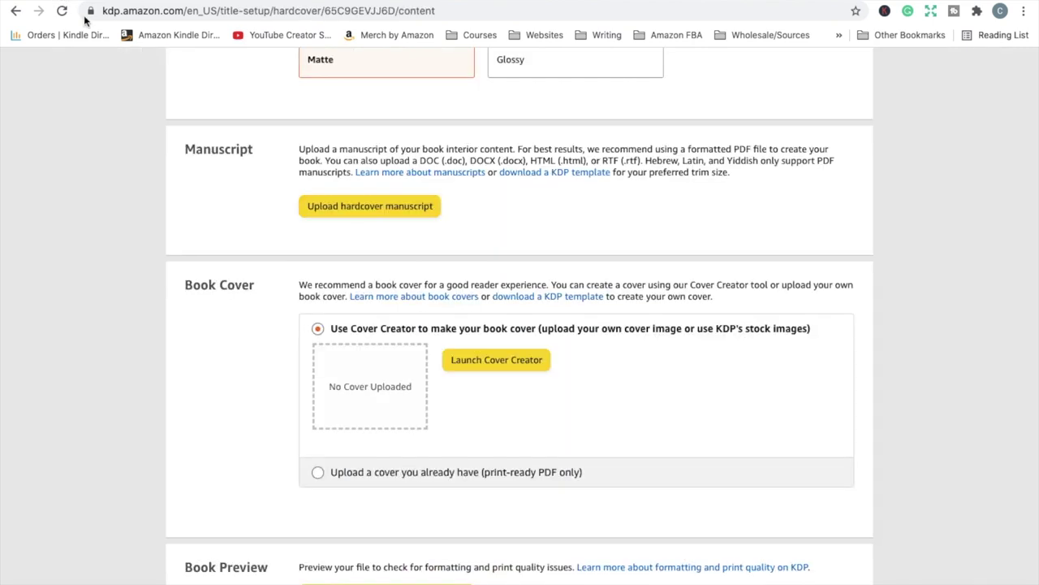
pyautogui.scroll(-1, 397, 355)
pyautogui.scroll(-2, 397, 355)
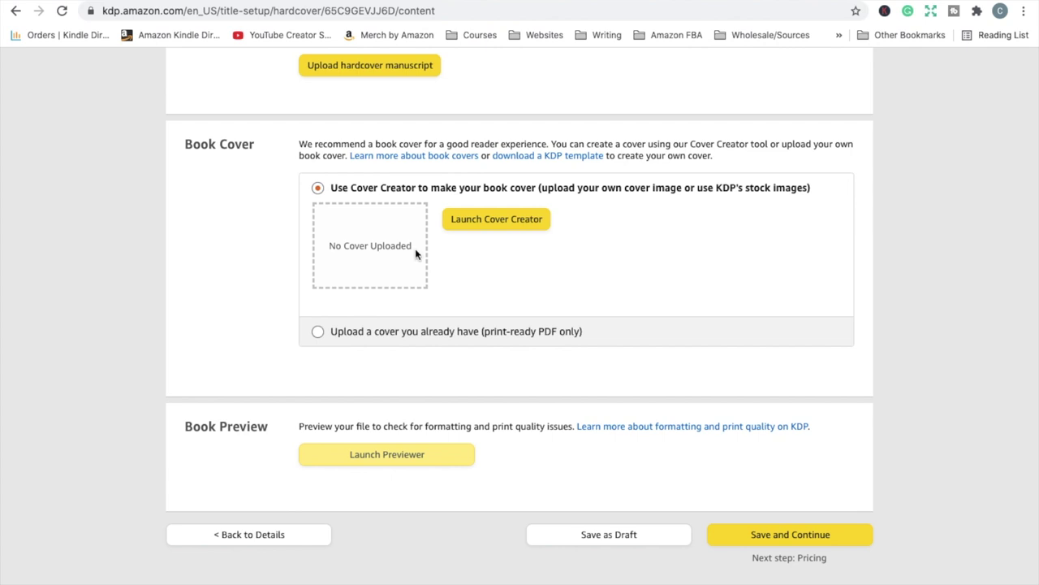
pyautogui.scroll(15, 415, 255)
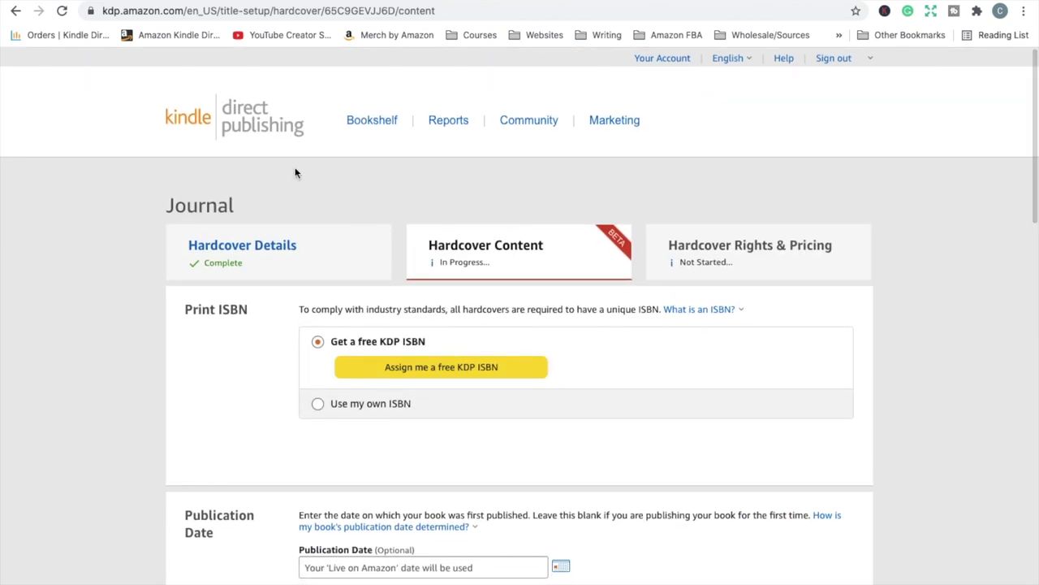
pyautogui.click(371, 121)
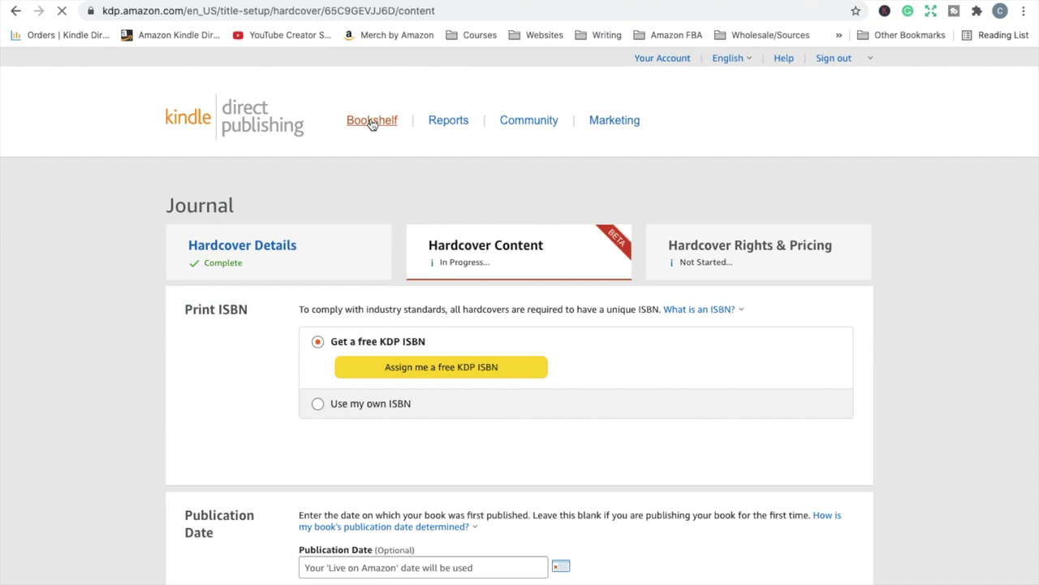